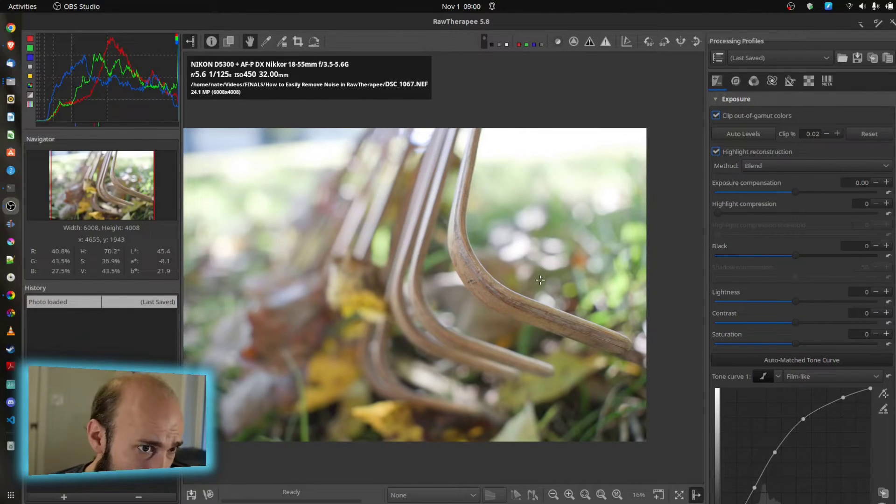
- Turn on Sharpening in the Detail tab (Unsharp Mask, radius 0.50, contrast threshold 77)
{"action": "left_click", "coordinate": [736, 82]}
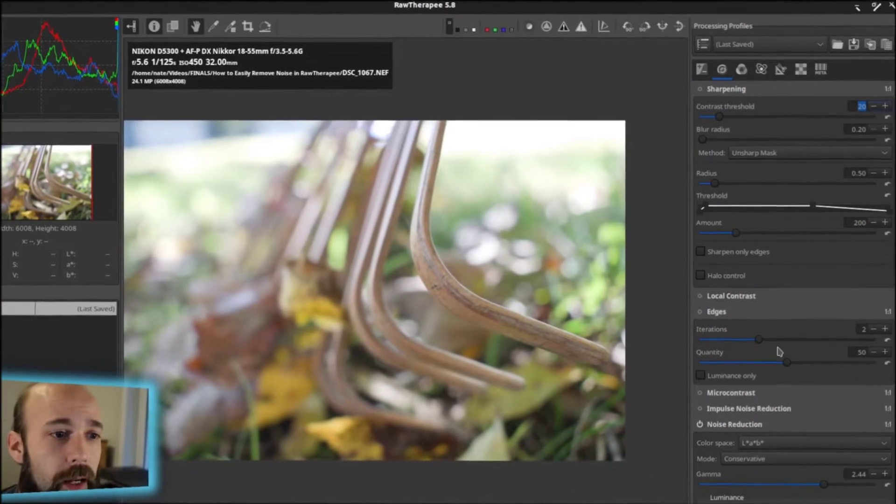
{"action": "scroll", "coordinate": [747, 299], "scroll_direction": "down", "scroll_amount": 5}
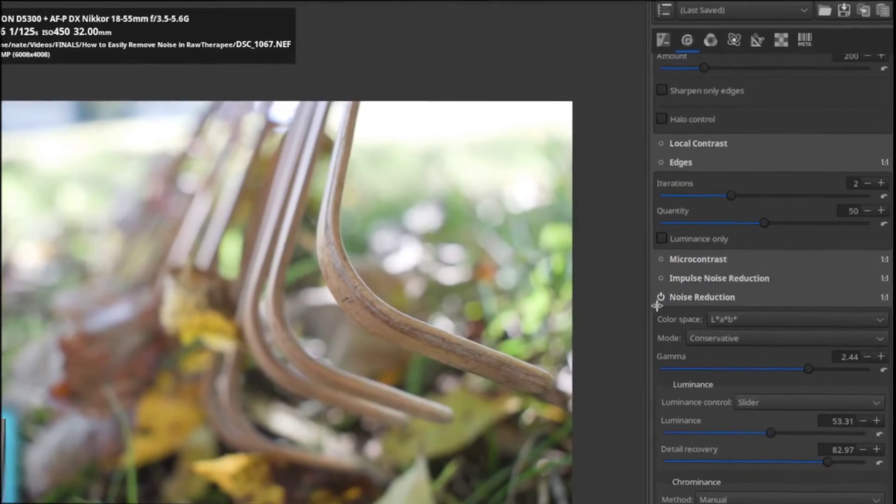
{"action": "scroll", "coordinate": [752, 406], "scroll_direction": "down", "scroll_amount": 2}
{"action": "scroll", "coordinate": [759, 420], "scroll_direction": "up", "scroll_amount": 3}
{"action": "scroll", "coordinate": [756, 420], "scroll_direction": "up", "scroll_amount": 4}
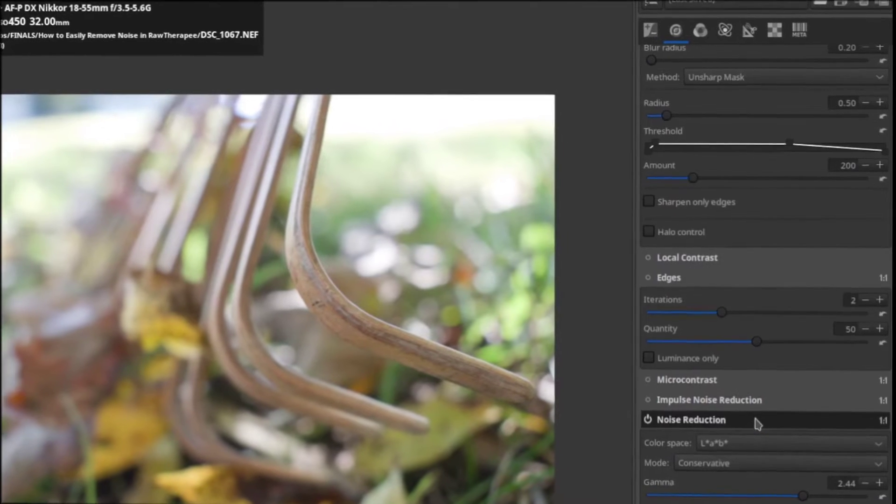
{"action": "left_click", "coordinate": [640, 48]}
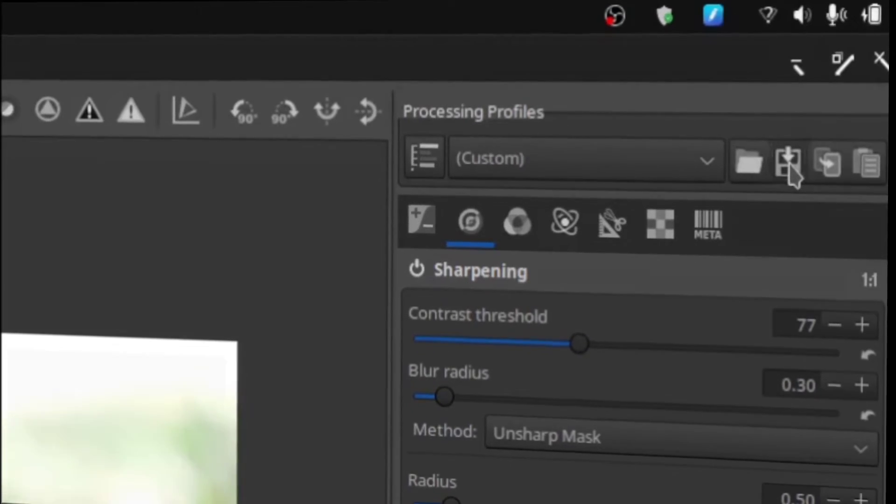
- Start a partial profile save with only Noise reduction and Sharpening (USM/RL) ticked under Detail Settings
{"action": "left_click", "coordinate": [792, 176], "text": "ctrl"}
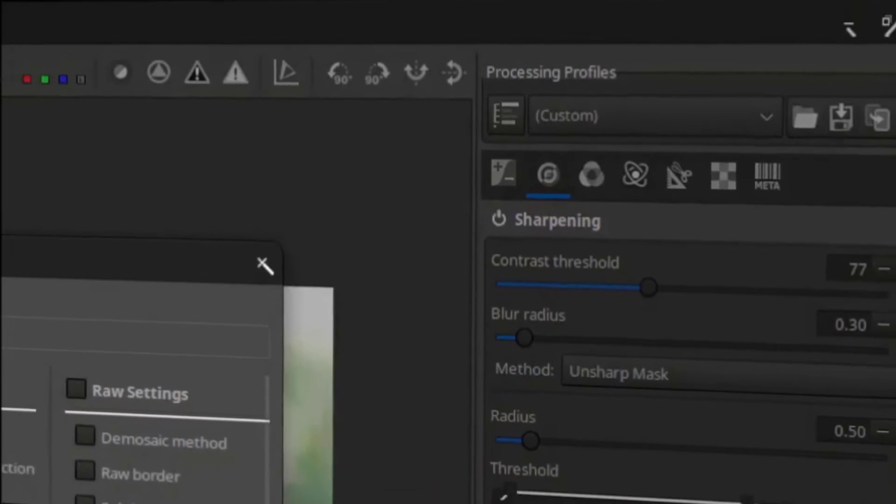
{"action": "scroll", "coordinate": [448, 359], "scroll_direction": "down", "scroll_amount": 5}
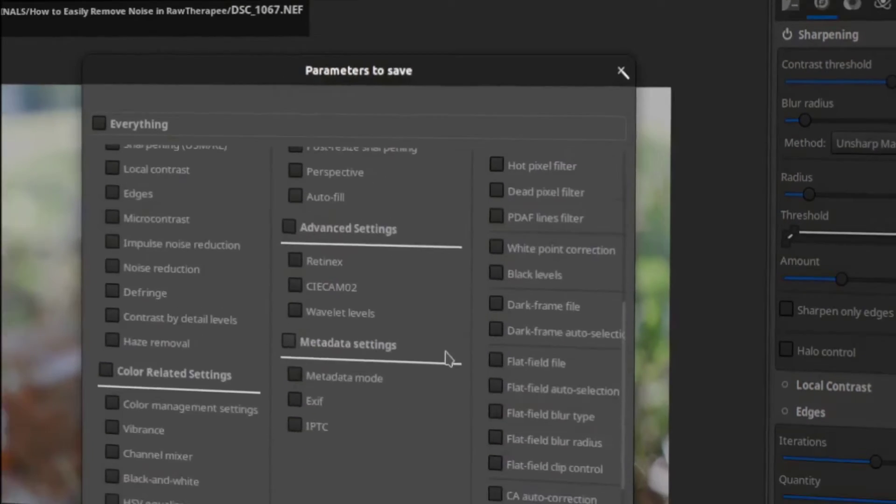
{"action": "scroll", "coordinate": [448, 360], "scroll_direction": "up", "scroll_amount": 5}
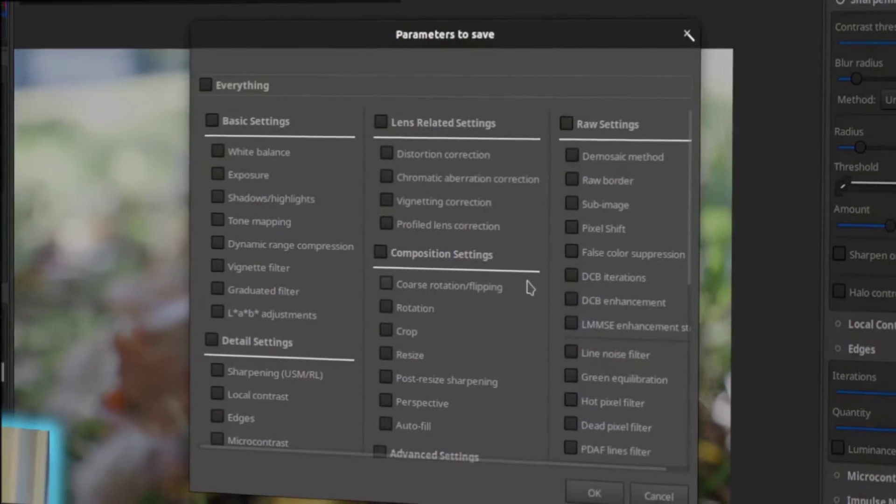
{"action": "scroll", "coordinate": [469, 243], "scroll_direction": "down", "scroll_amount": 8}
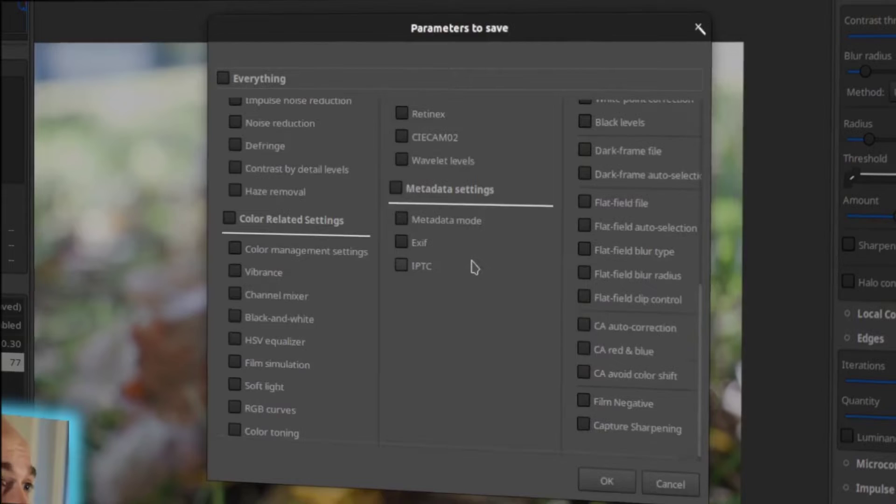
{"action": "scroll", "coordinate": [481, 264], "scroll_direction": "down", "scroll_amount": 1}
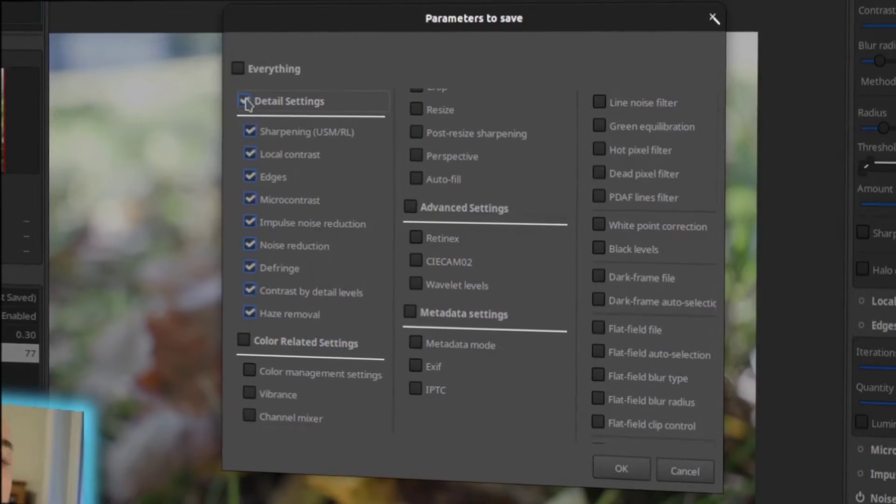
{"action": "left_click", "coordinate": [237, 251]}
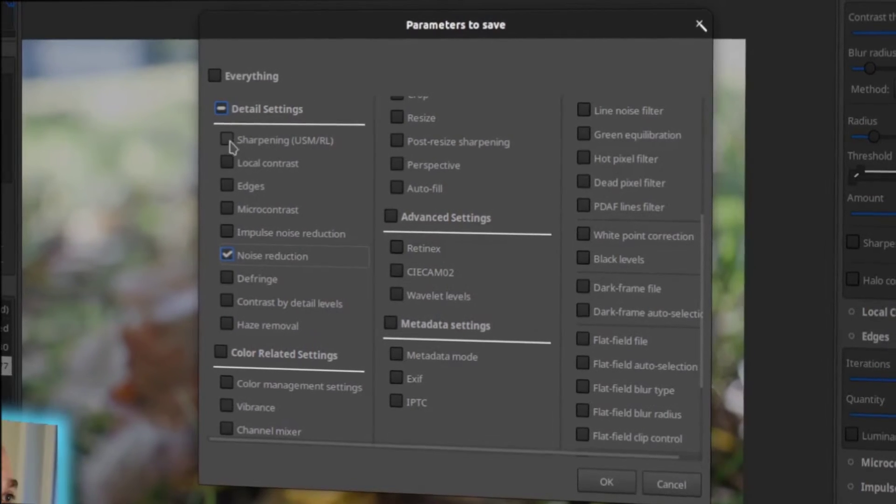
{"action": "left_click", "coordinate": [228, 139]}
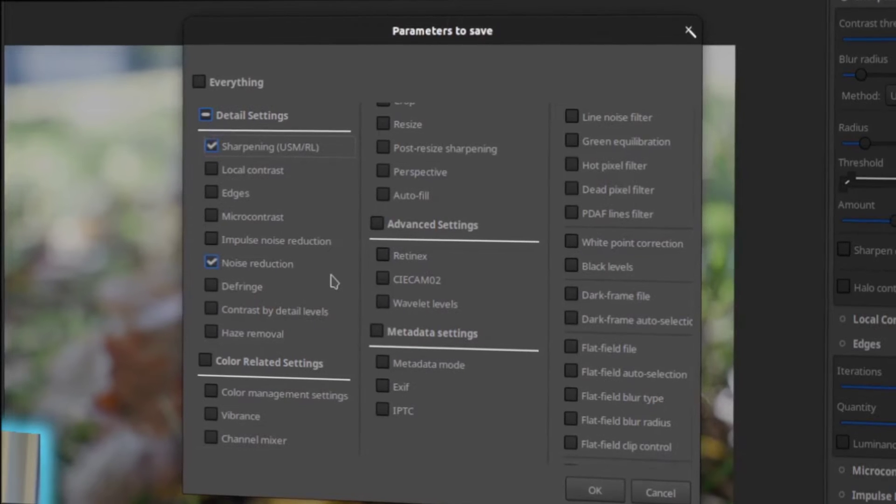
- Confirm the selected parameters and save the partial profile as TEST.pp3 in the profiles folder
{"action": "left_click", "coordinate": [589, 492]}
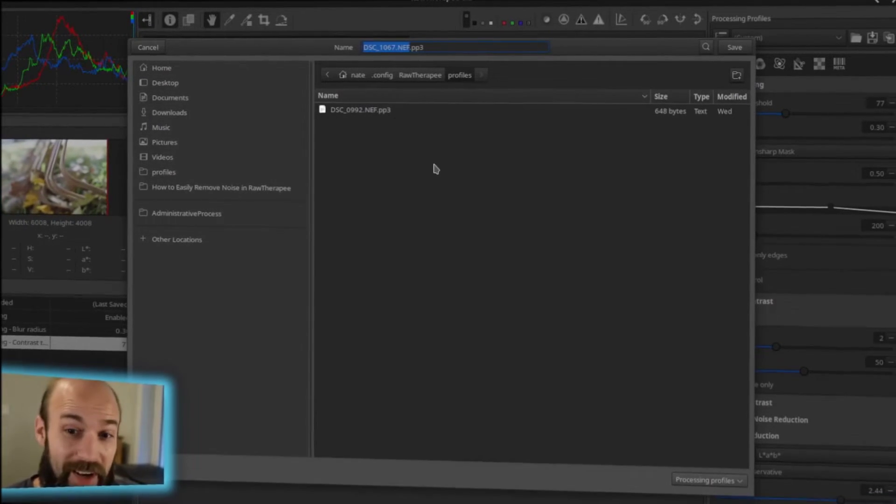
{"action": "left_click", "coordinate": [407, 47]}
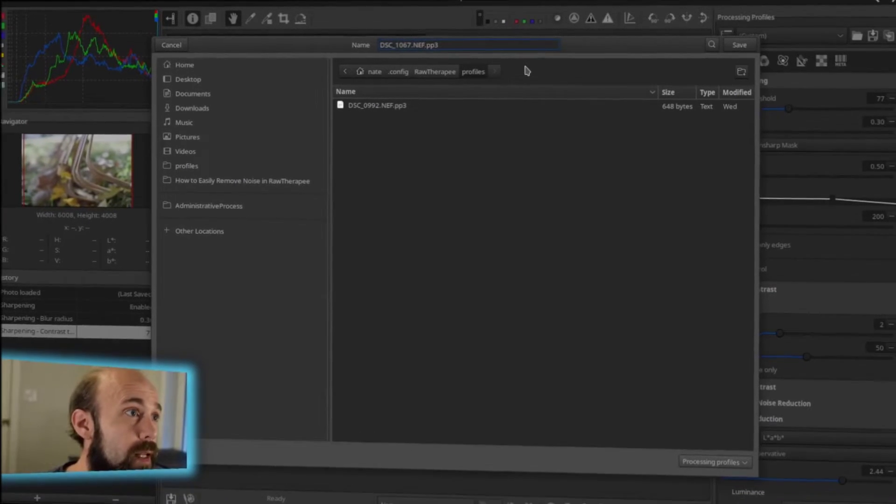
{"action": "key", "text": "Right"}
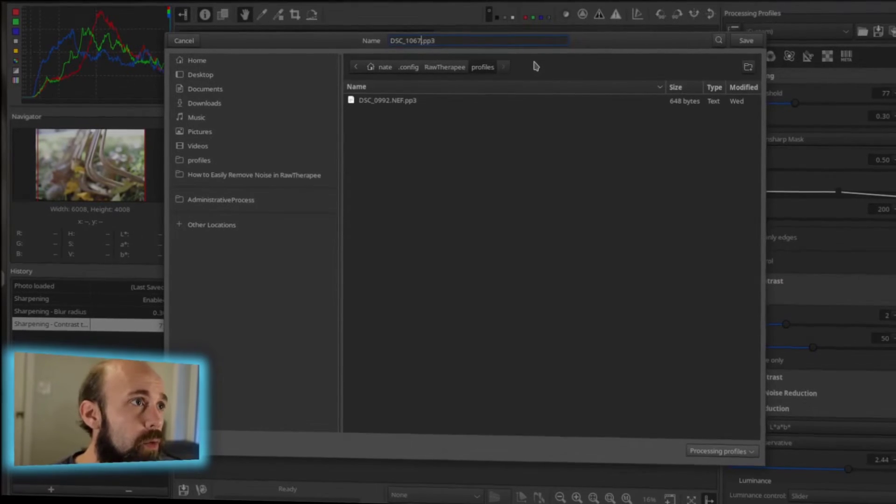
{"action": "key", "text": "BackSpace"}
{"action": "key", "text": "BackSpace"}
{"action": "key", "text": "BackSpace"}
{"action": "key", "text": "BackSpace"}
{"action": "key", "text": "BackSpace"}
{"action": "key", "text": "BackSpace"}
{"action": "key", "text": "BackSpace"}
{"action": "key", "text": "BackSpace"}
{"action": "type", "text": "TEST"}
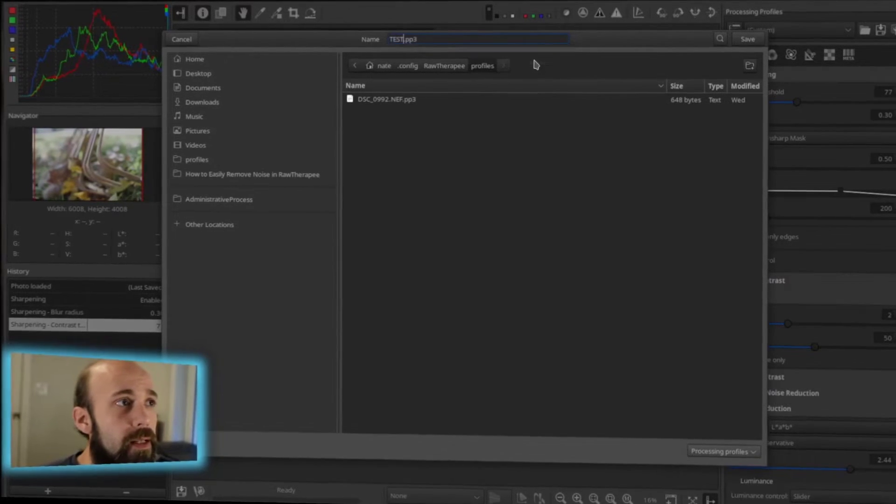
{"action": "left_click", "coordinate": [537, 99]}
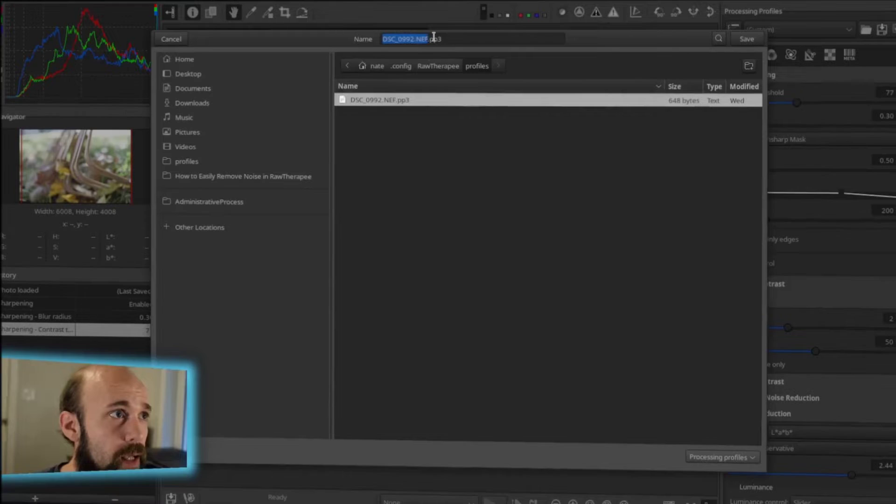
{"action": "type", "text": "TES"}
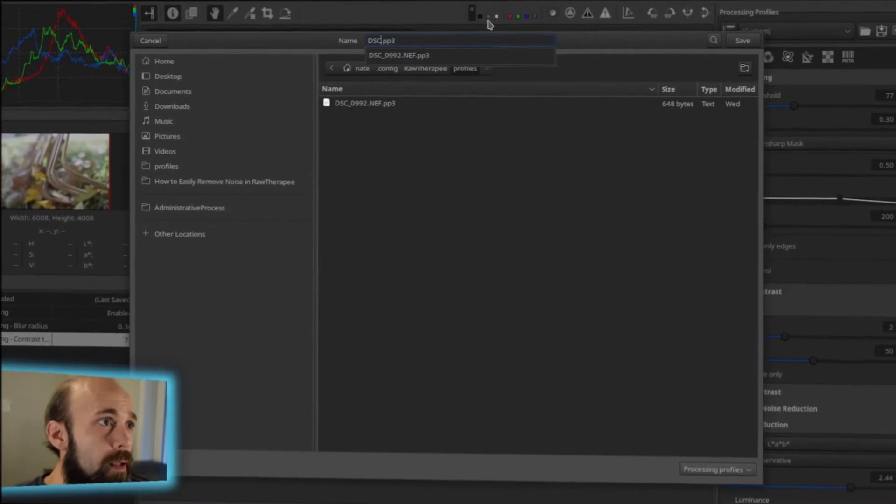
{"action": "type", "text": "T"}
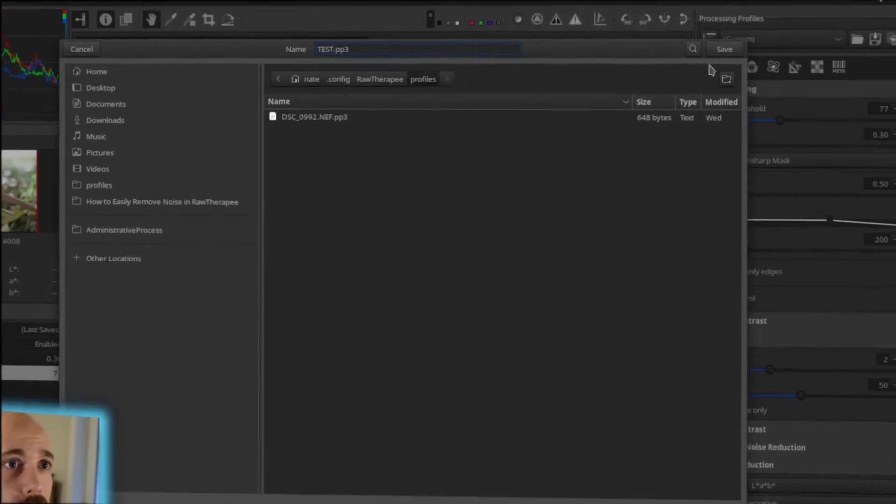
{"action": "left_click", "coordinate": [710, 59]}
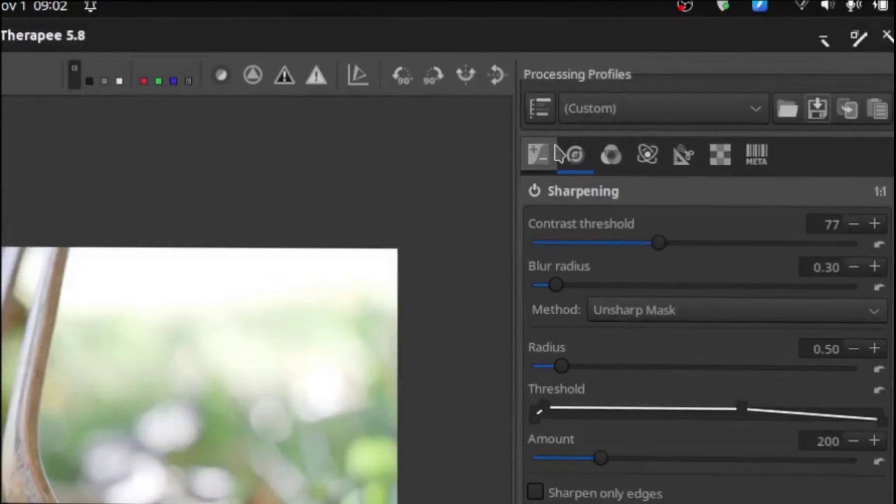
- Browse My profiles in the Processing Profiles list, then close it with the photo at (Last Saved)
{"action": "left_click", "coordinate": [747, 114]}
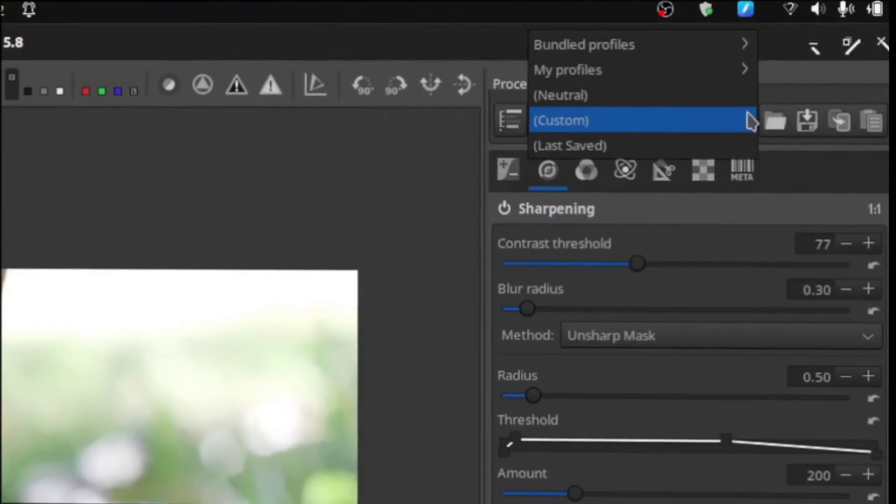
{"action": "mouse_move", "coordinate": [681, 68]}
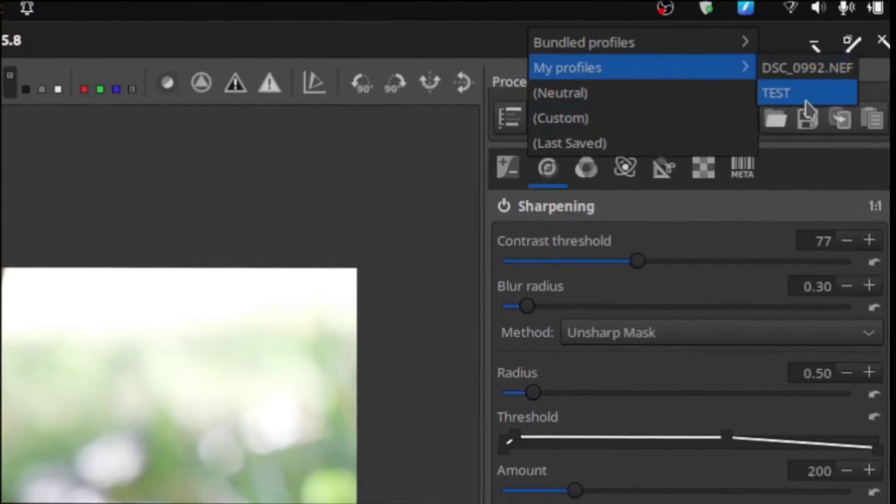
{"action": "left_click", "coordinate": [270, 200]}
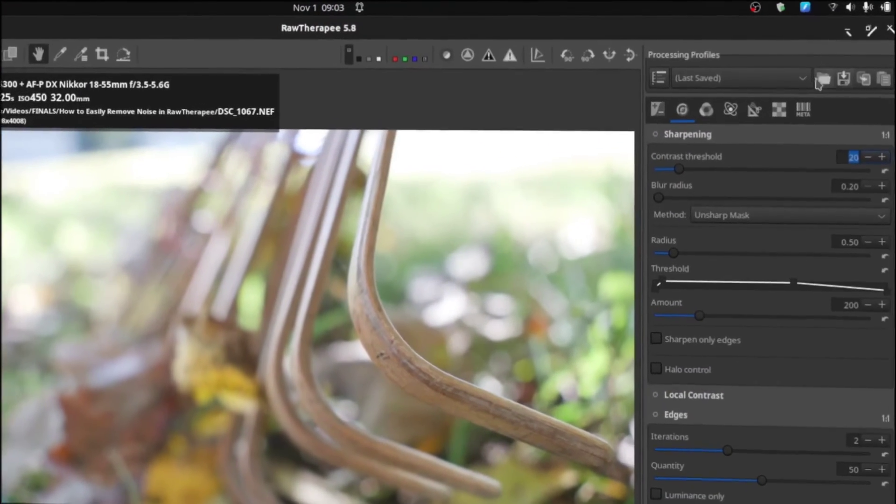
- Apply the TEST profile from My profiles, restoring noise reduction luminance 53.31
{"action": "left_click", "coordinate": [804, 79]}
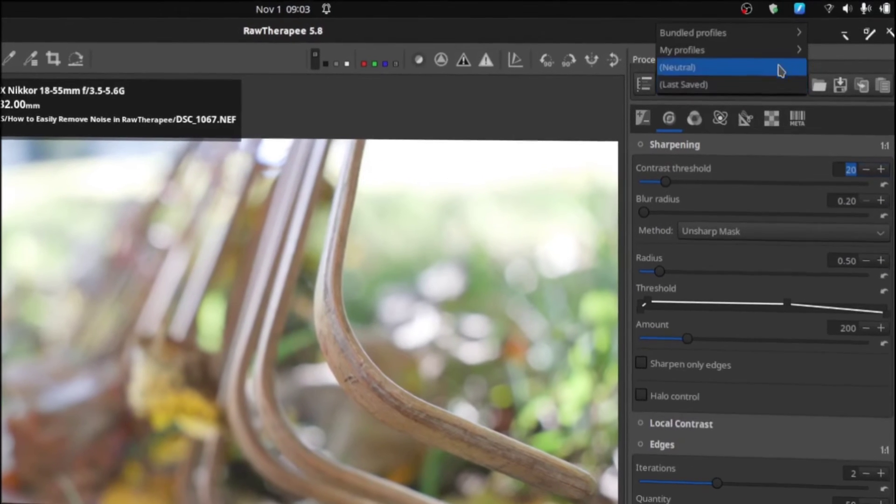
{"action": "mouse_move", "coordinate": [794, 55]}
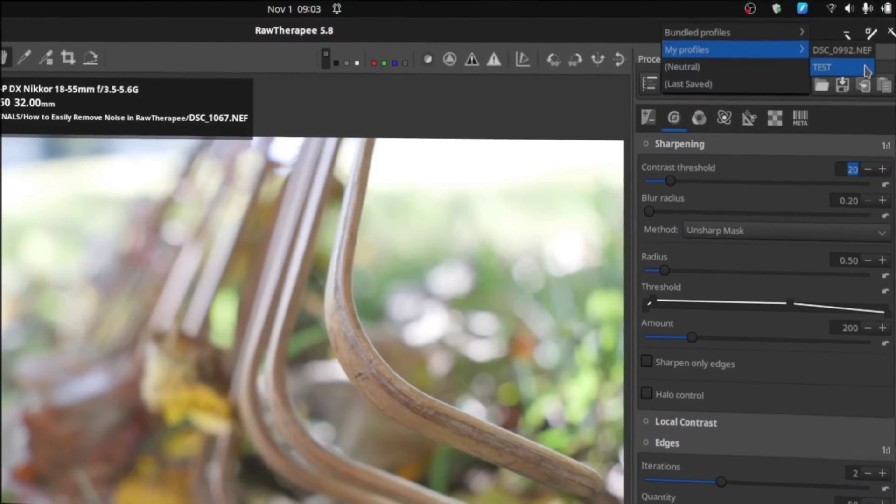
{"action": "left_click", "coordinate": [863, 73]}
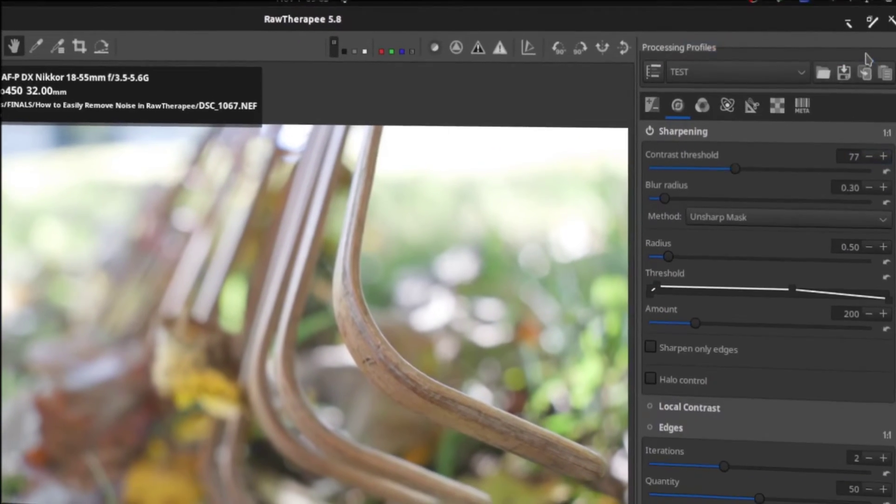
{"action": "scroll", "coordinate": [787, 331], "scroll_direction": "down", "scroll_amount": 8}
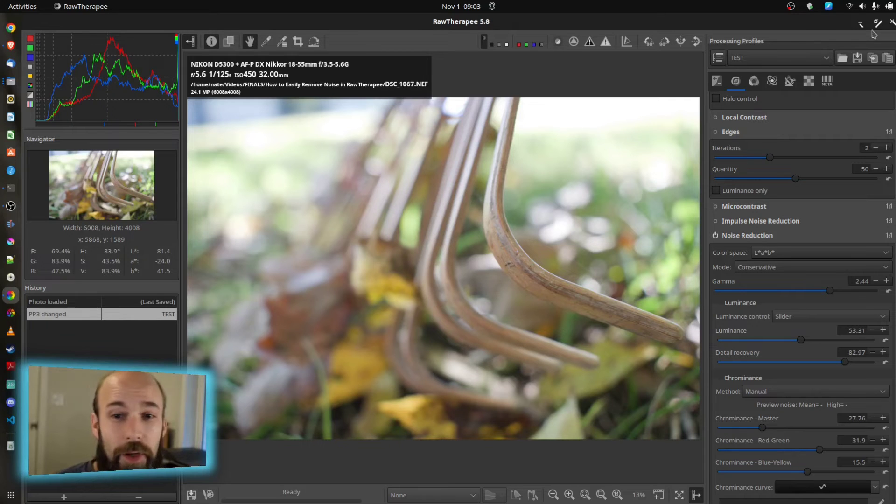
- Alt+Tab over to OBS Studio, leaving the TEST-profiled photo open in RawTherapee
{"action": "key", "text": "alt+Tab"}
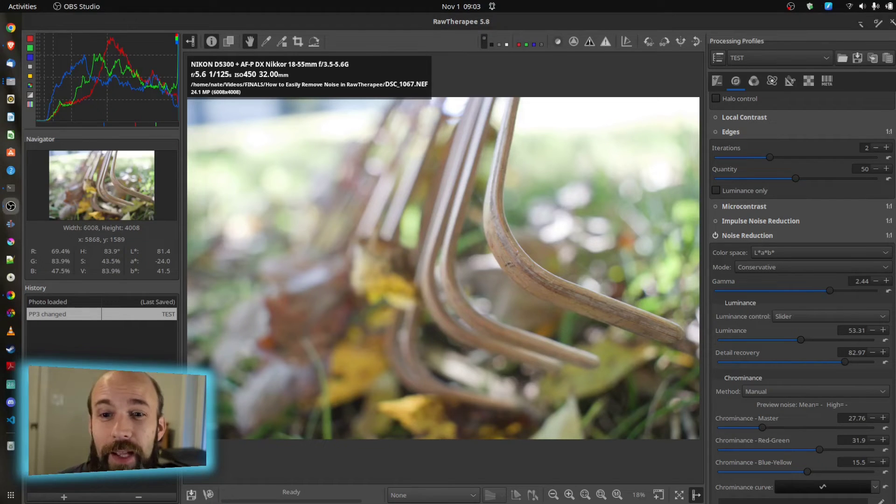